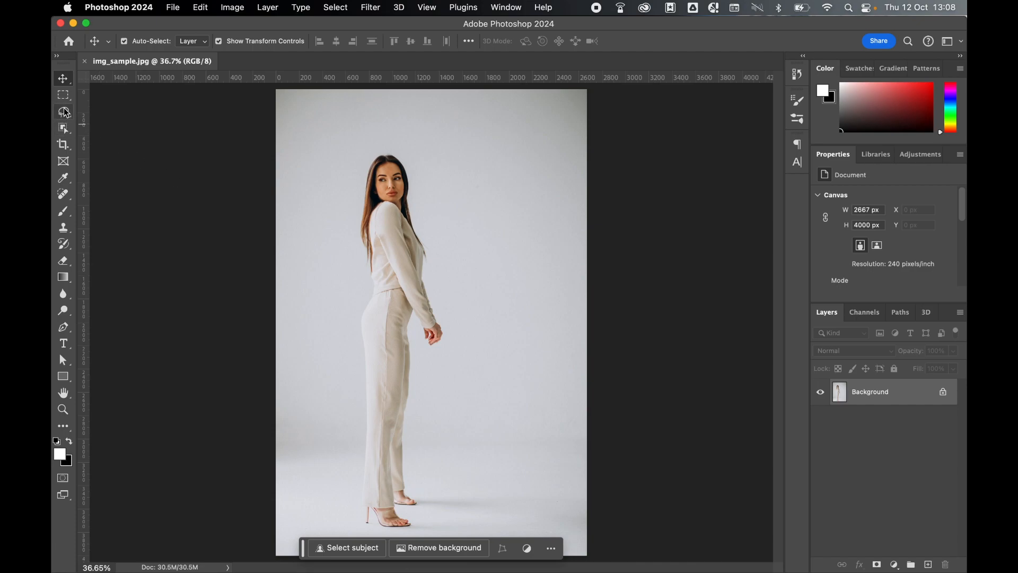
- Select the woman with Select Subject and subtract the background between her shoes from the selection using the Quick Selection tool
left_click(357, 548)
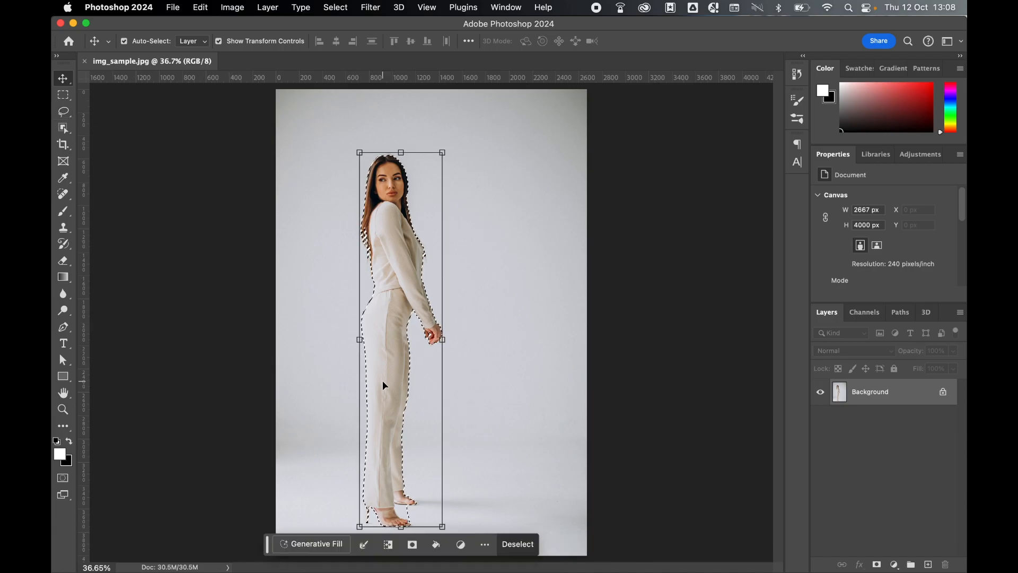
key("super+equal")
key("super+equal")
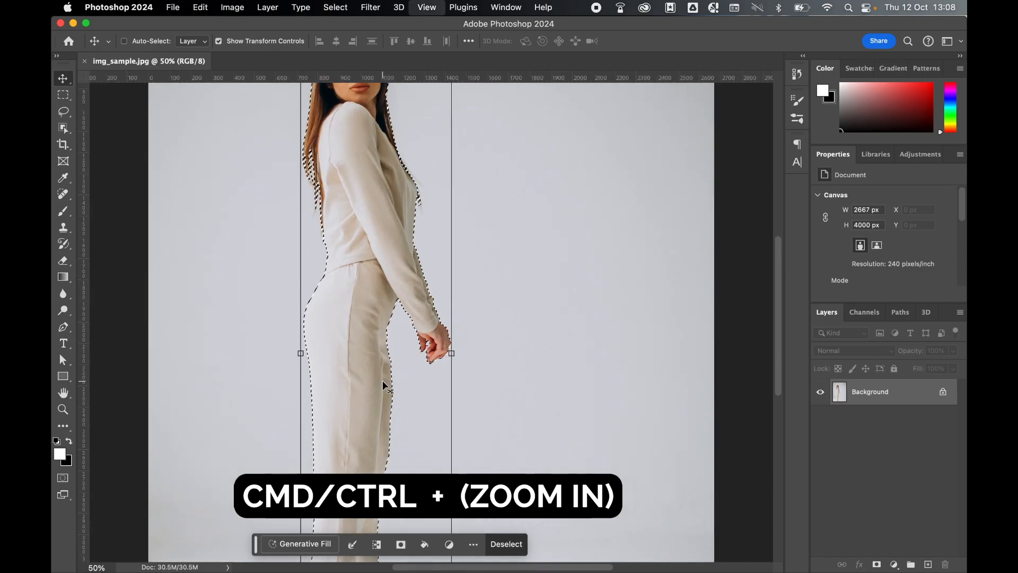
key("super+equal")
key("super+equal")
key("h")
left_click_drag(230, 420, 331, 172)
left_click_drag(320, 300, 341, 150)
left_click_drag(341, 403, 341, 223)
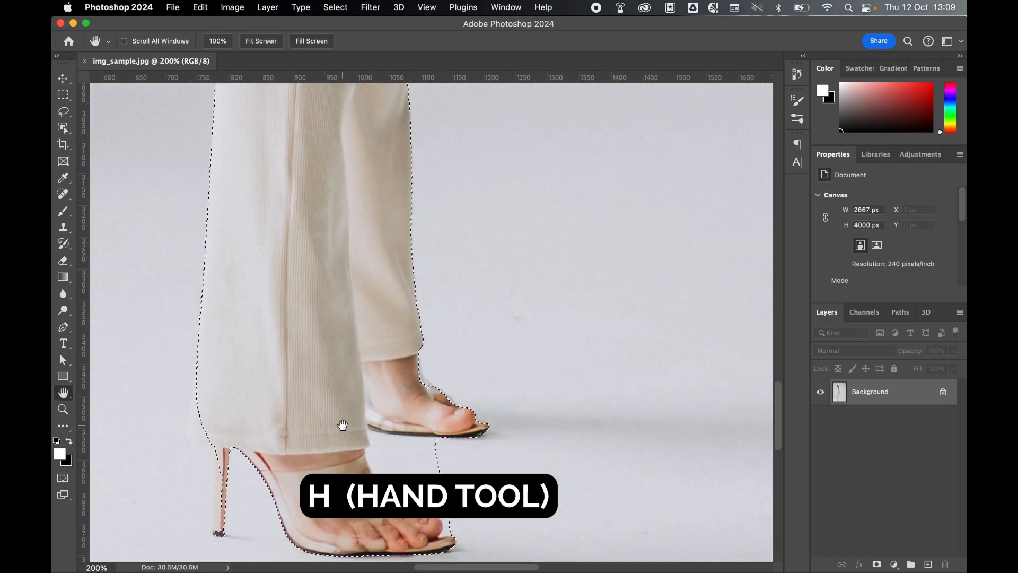
left_click_drag(341, 422, 340, 376)
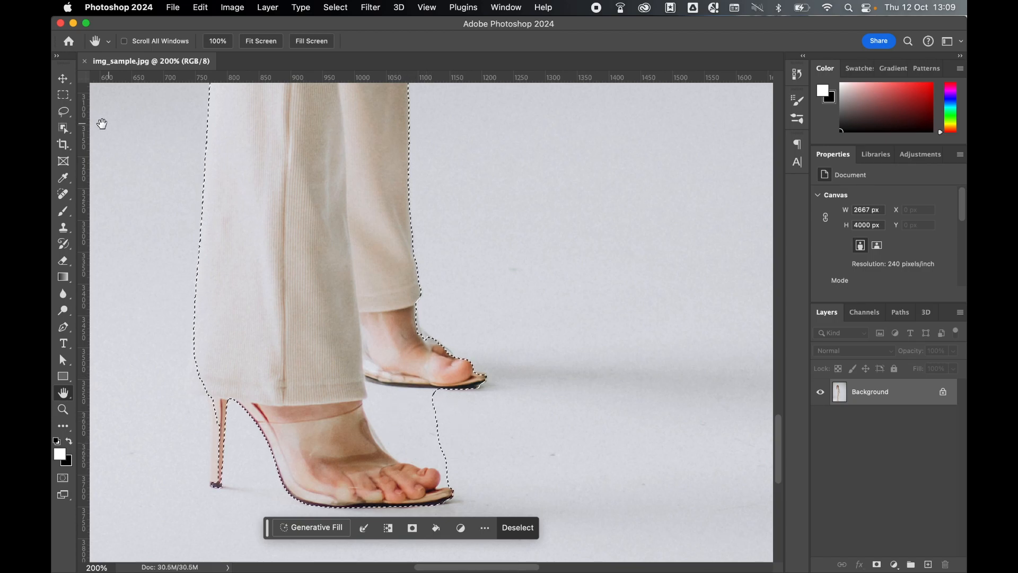
left_click(72, 137)
left_click(114, 139)
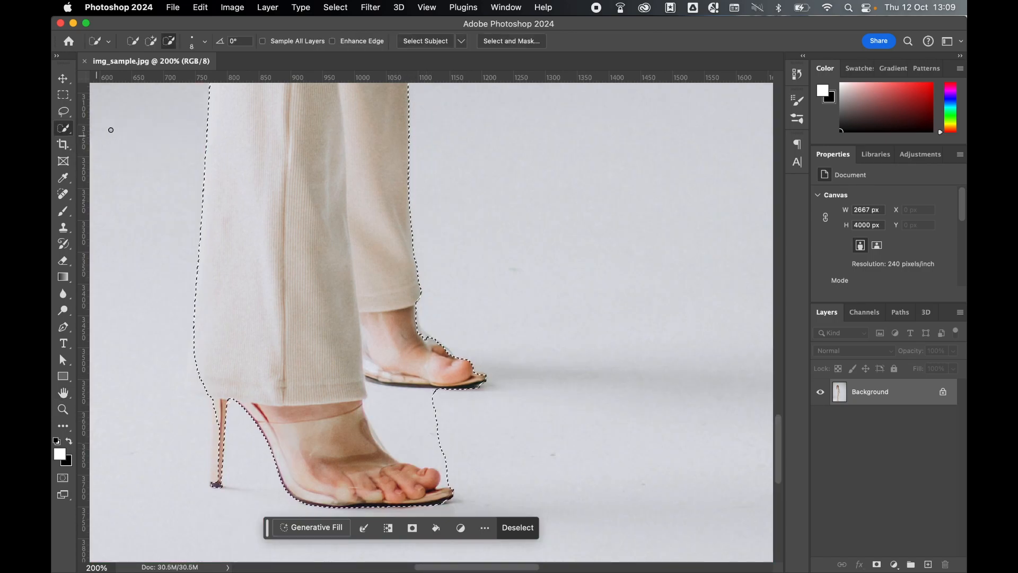
left_click(153, 44)
left_click(168, 42)
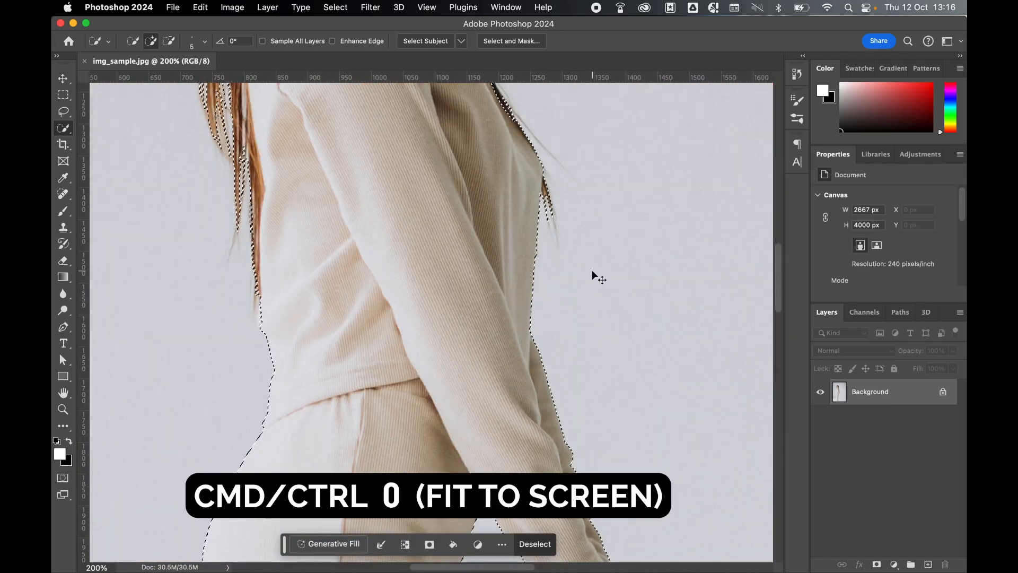
- Open the selection in Select and Mask and set the masked-area overlay to red ff0000 at 100% opacity
key("super+0")
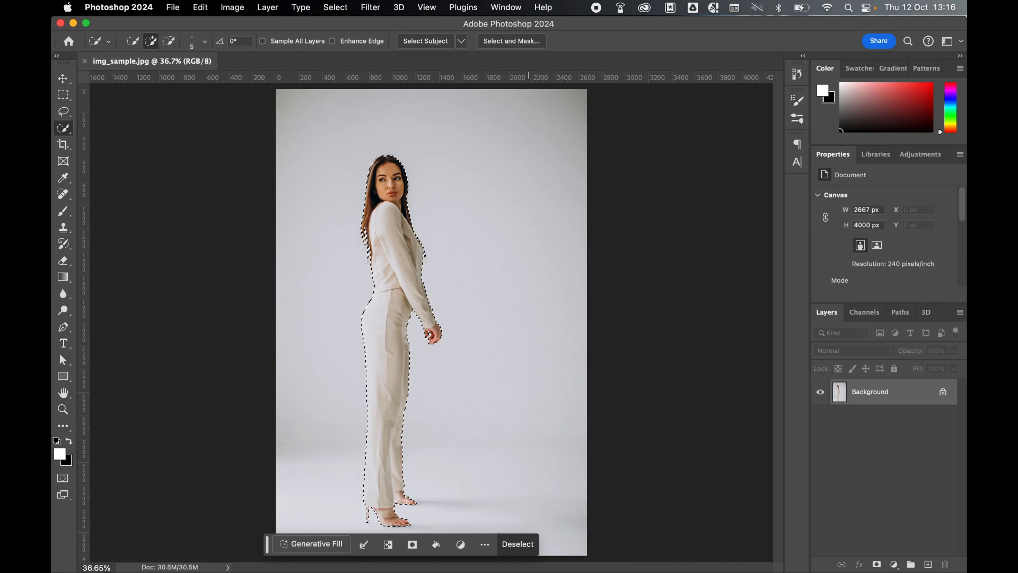
left_click(530, 46)
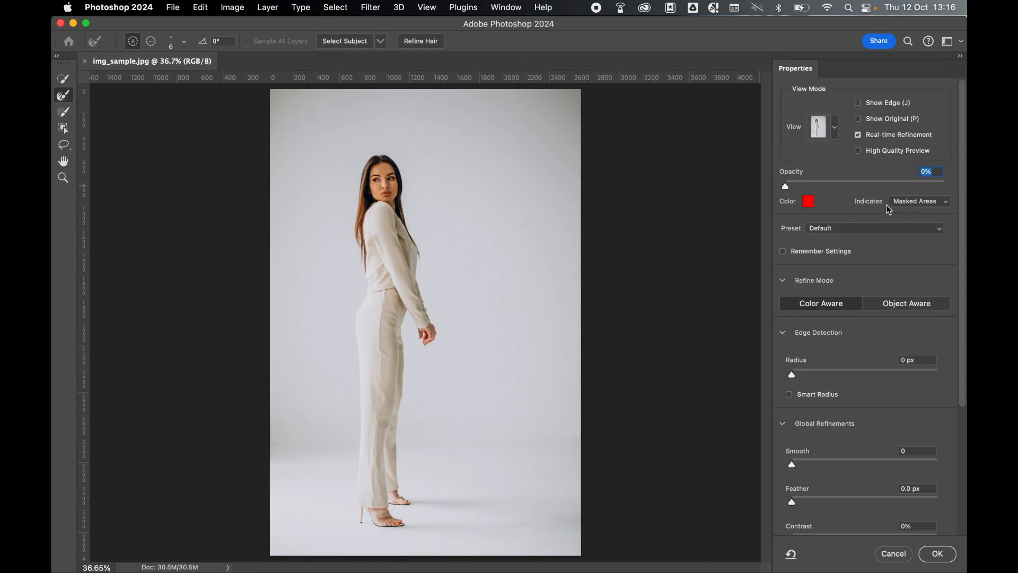
left_click(925, 204)
left_click(925, 207)
left_click(809, 201)
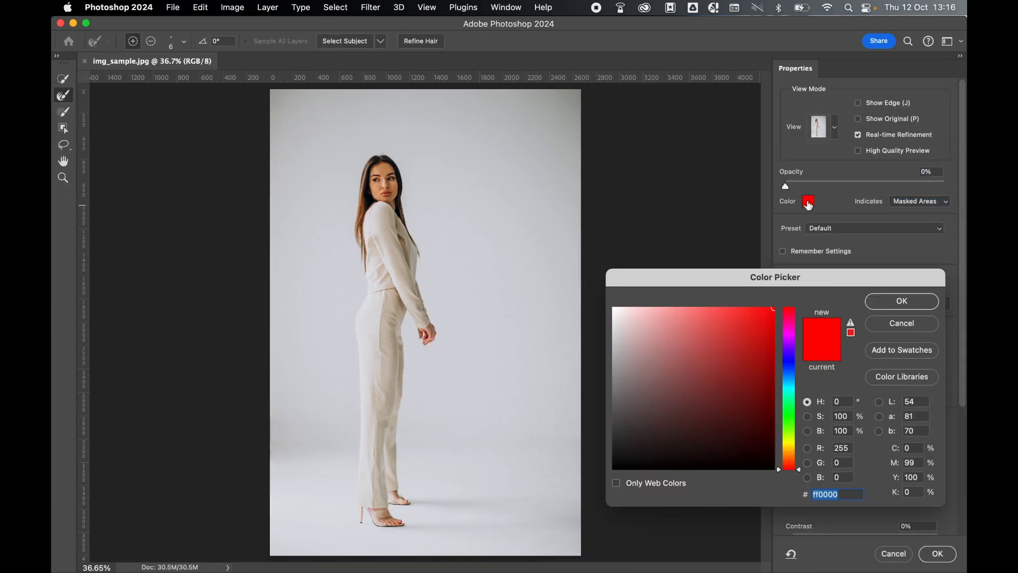
left_click(757, 316)
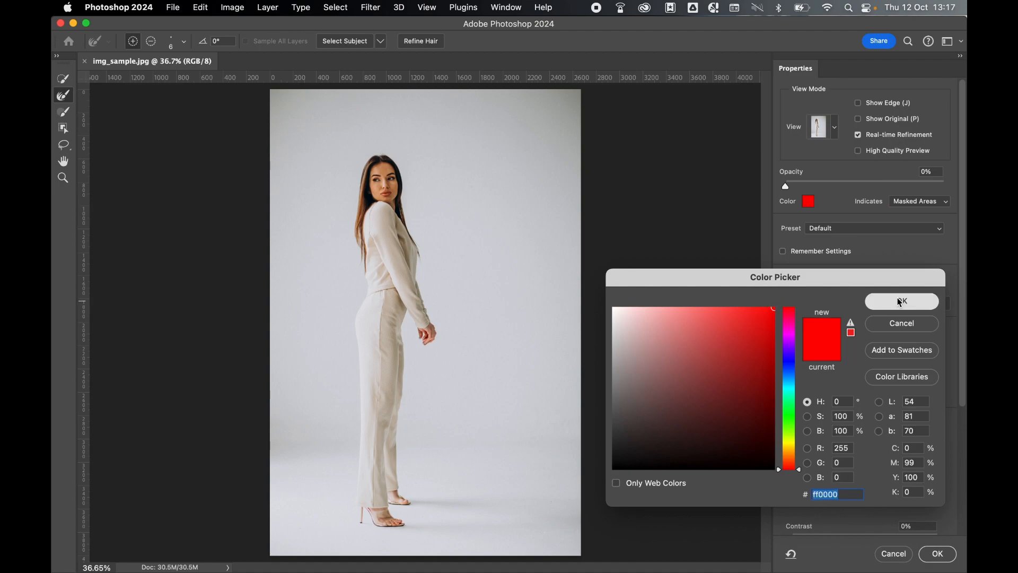
left_click(903, 301)
left_click_drag(787, 186, 944, 186)
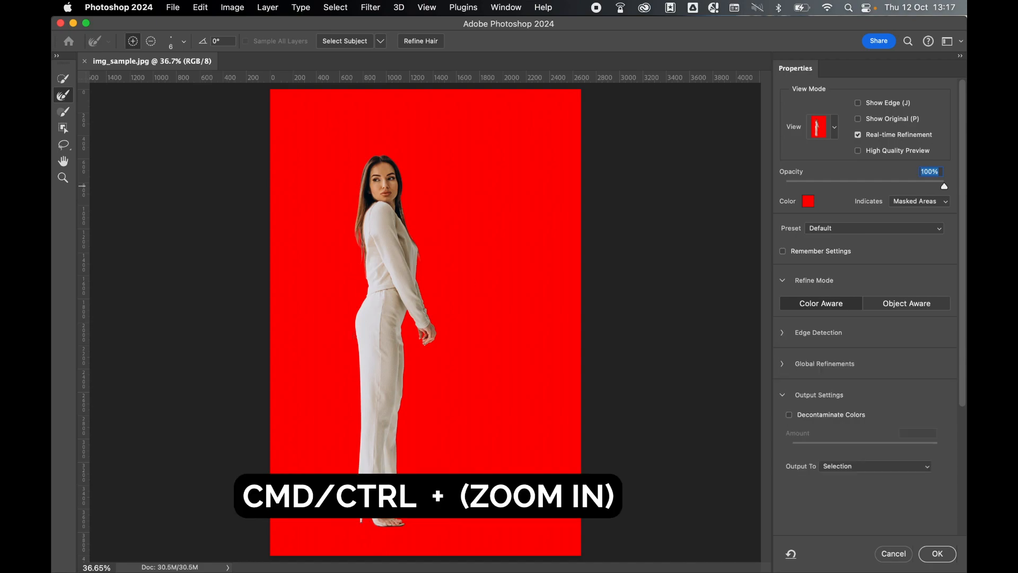
- Enable Smart Radius and subtract leftover background around the shoes with the Quick Selection tool
key("super+equal")
key("super+equal")
key("super+equal")
key("super+equal")
key("h")
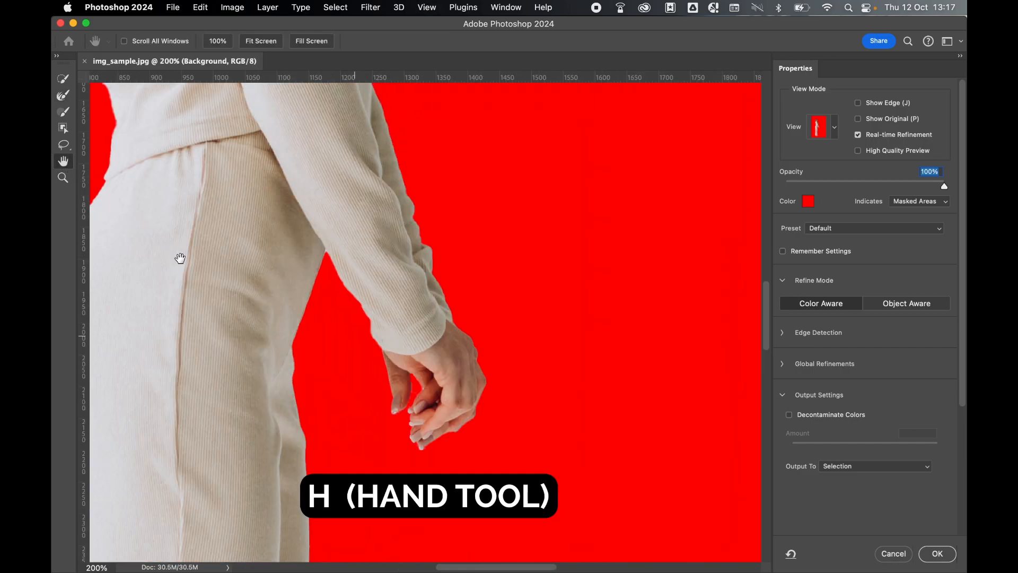
left_click_drag(268, 405, 371, 177)
left_click_drag(359, 419, 366, 151)
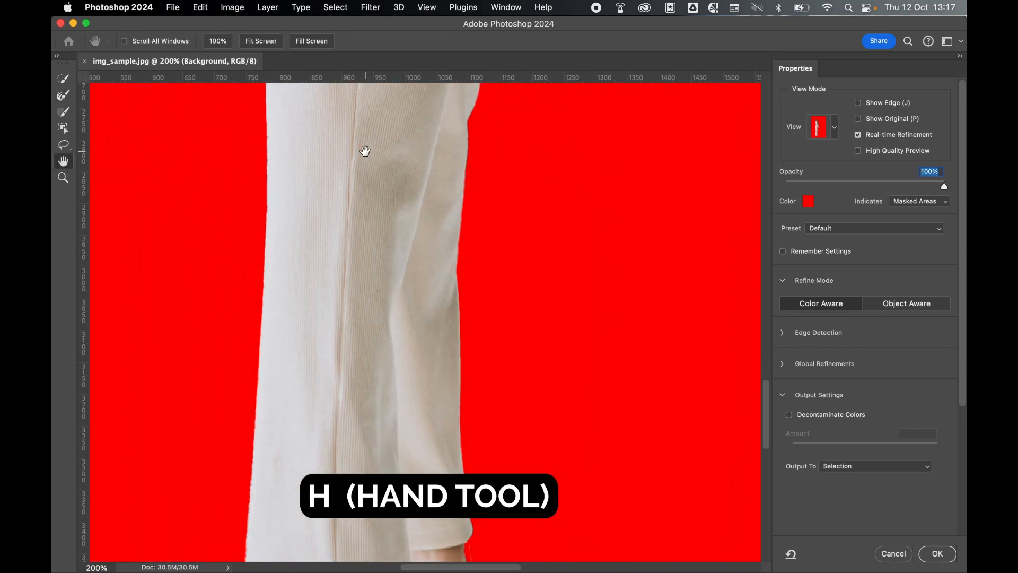
scroll(365, 152, "down", 5)
left_click(64, 80)
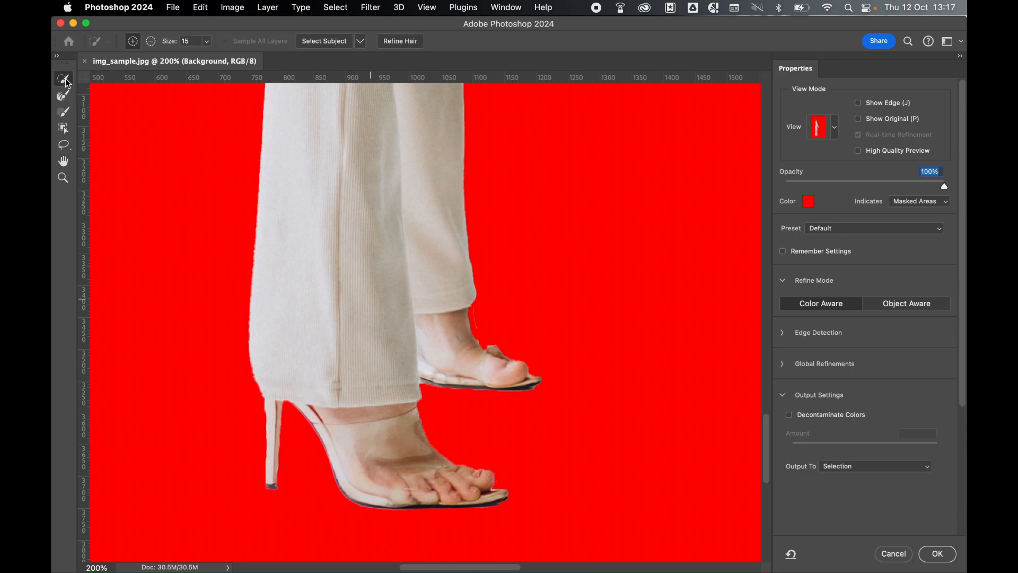
left_click(806, 334)
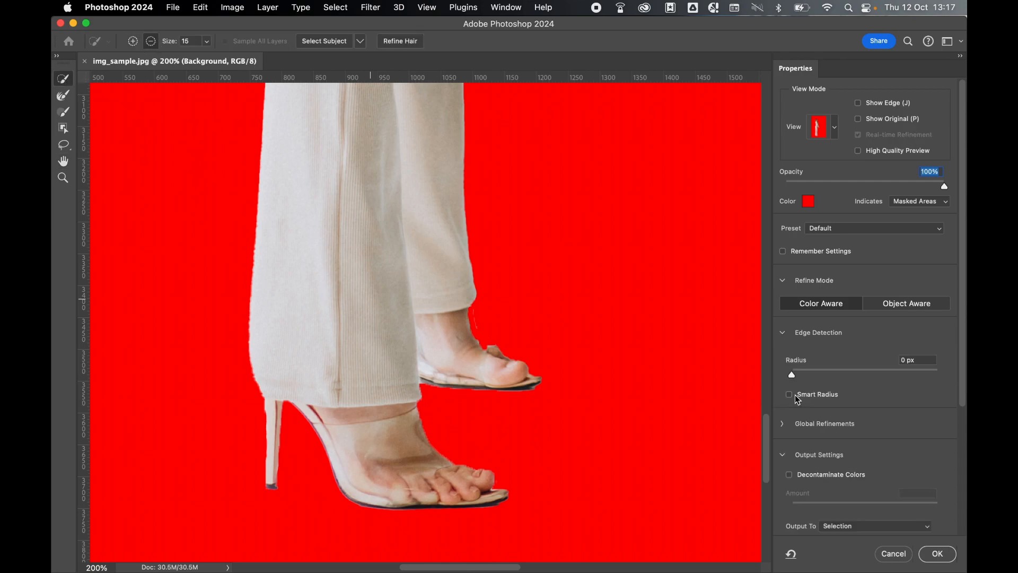
left_click(789, 395)
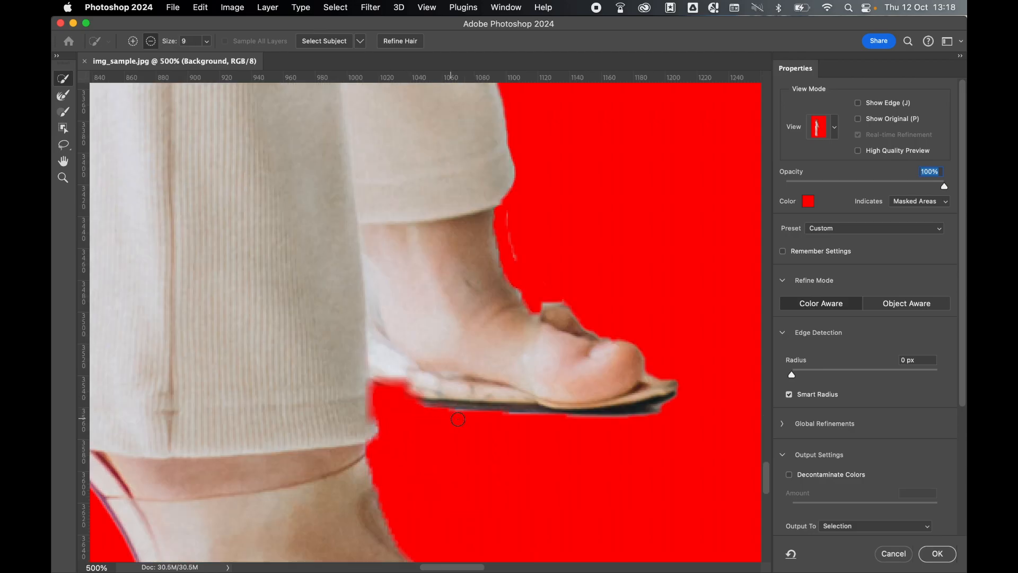
- Set the global refinements to Smooth 7, Feather 1.0 px and Shift Edge -8%
key("super+minus")
key("super+minus")
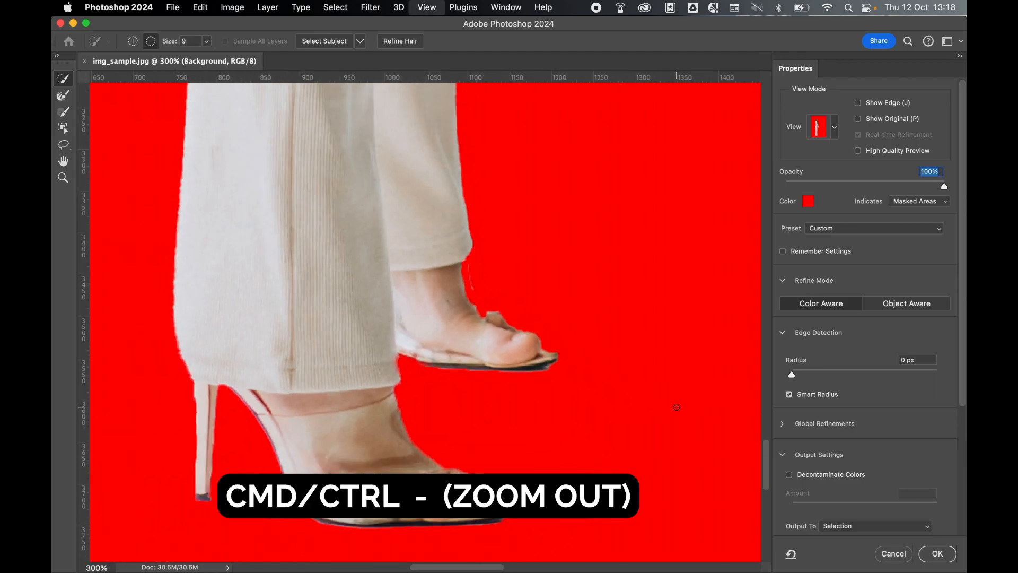
key("super+minus")
key("super+minus")
key("super+minus")
key("super+minus")
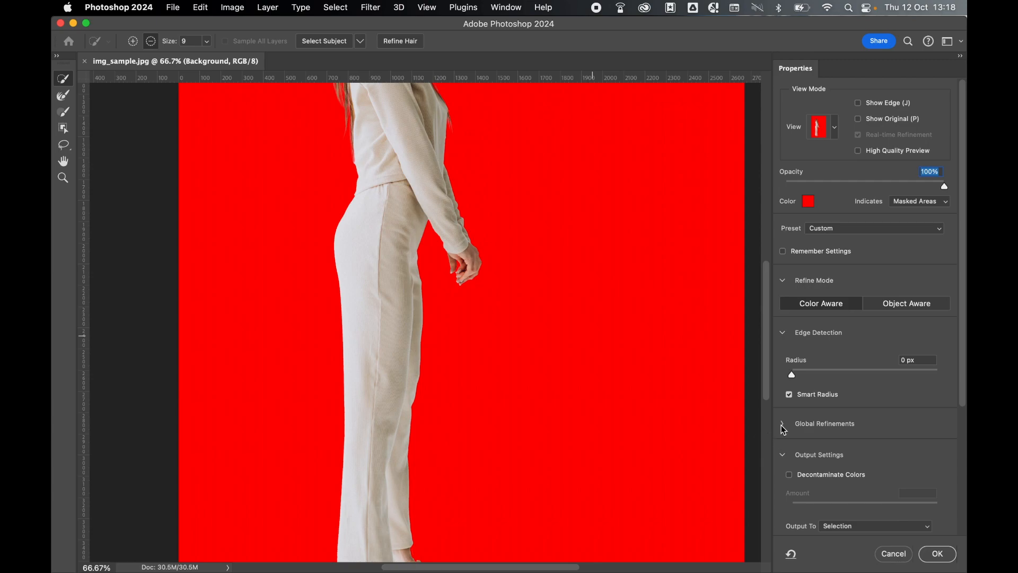
left_click(783, 425)
scroll(840, 398, "down", 5)
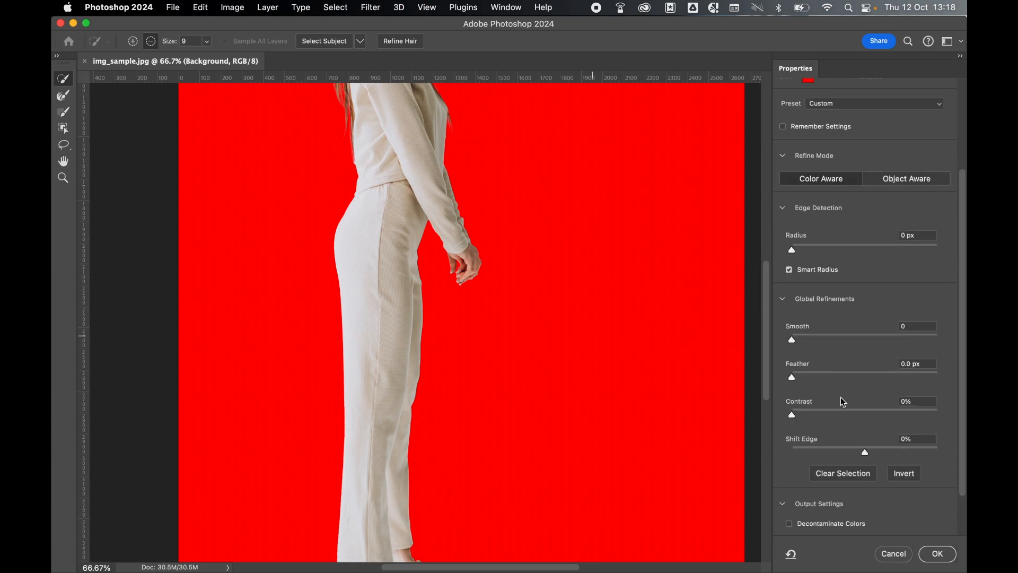
left_click_drag(793, 340, 803, 338)
left_click_drag(793, 377, 800, 377)
left_click_drag(866, 453, 859, 453)
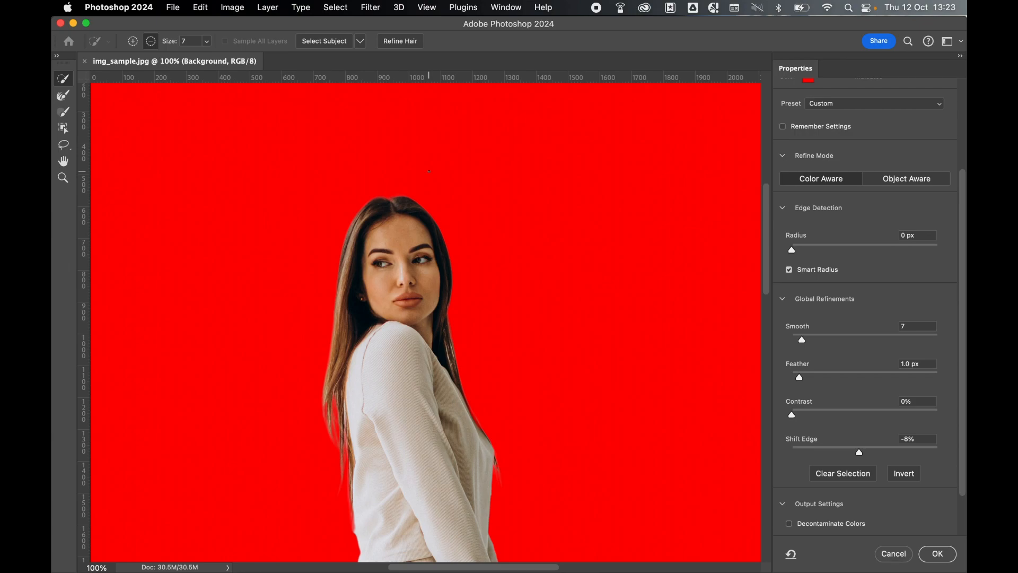
- Apply Refine Hair to the woman's hair edges and output the refined result as a selection
left_click(402, 41)
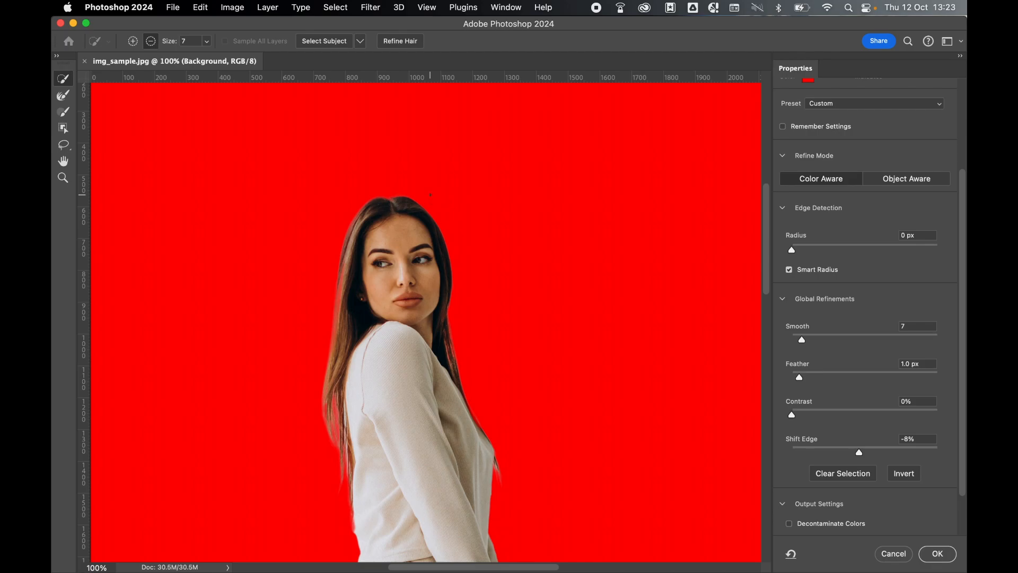
scroll(434, 199, "down", 2)
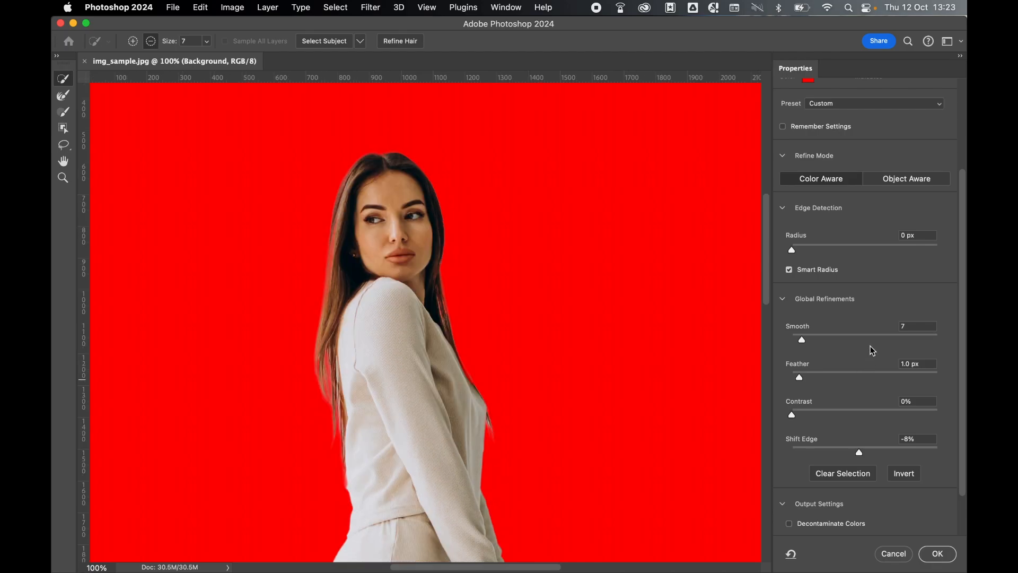
scroll(871, 350, "down", 2)
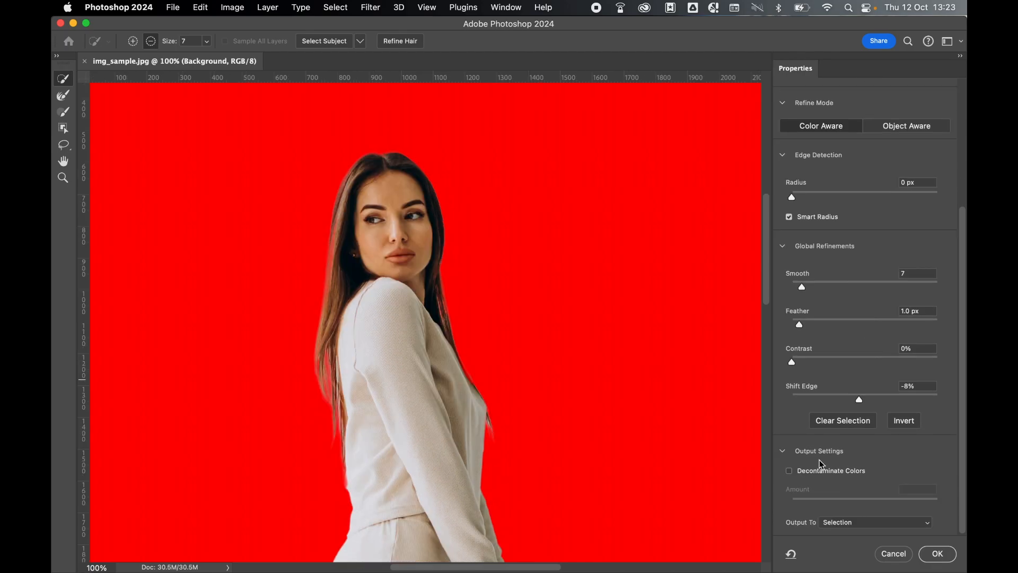
left_click(831, 522)
left_click(838, 521)
left_click(937, 554)
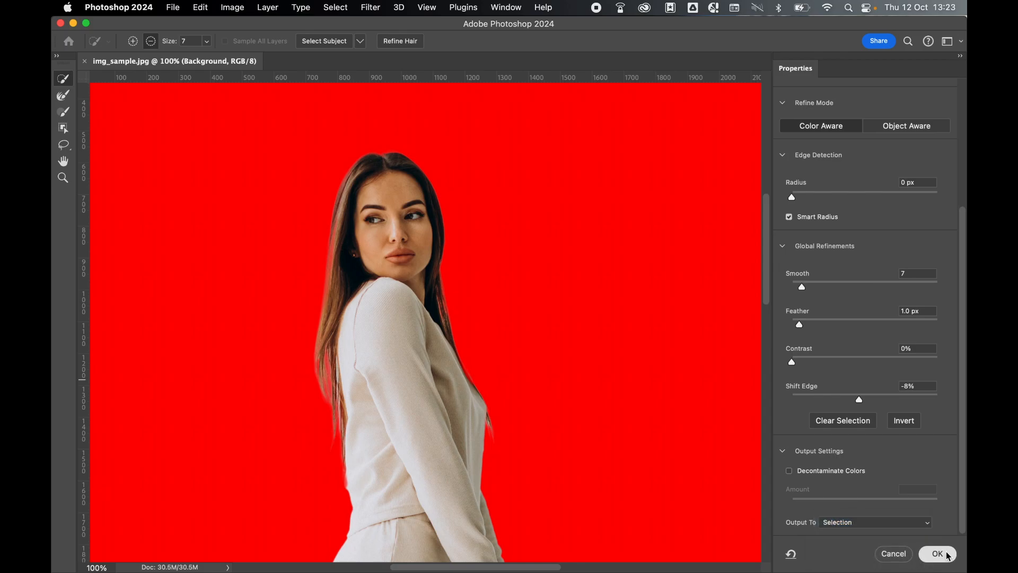
key("super+0")
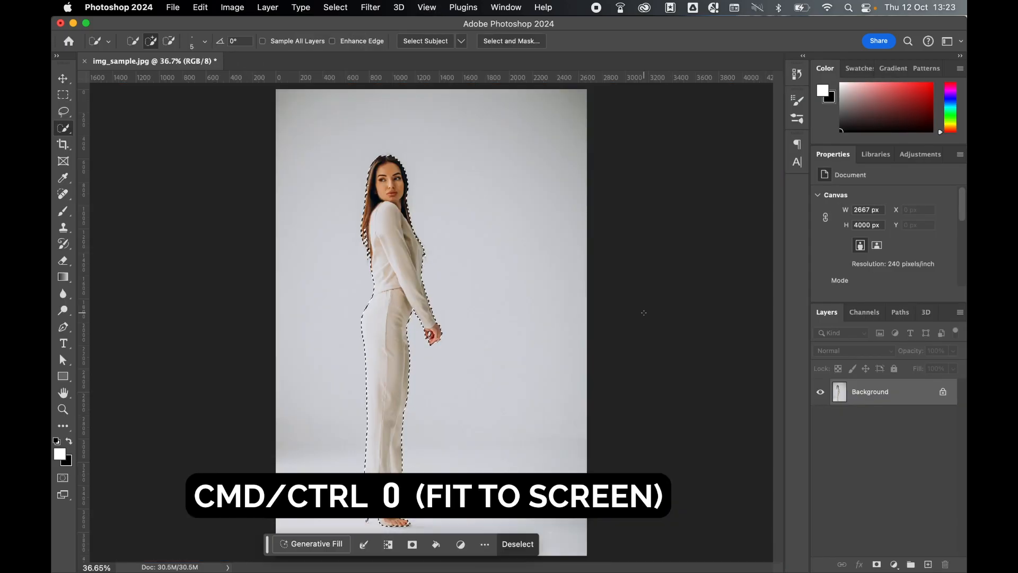
- Add a blue 2539fe Solid Color fill layer from the selection and invert its mask to colour the background
left_click(895, 564)
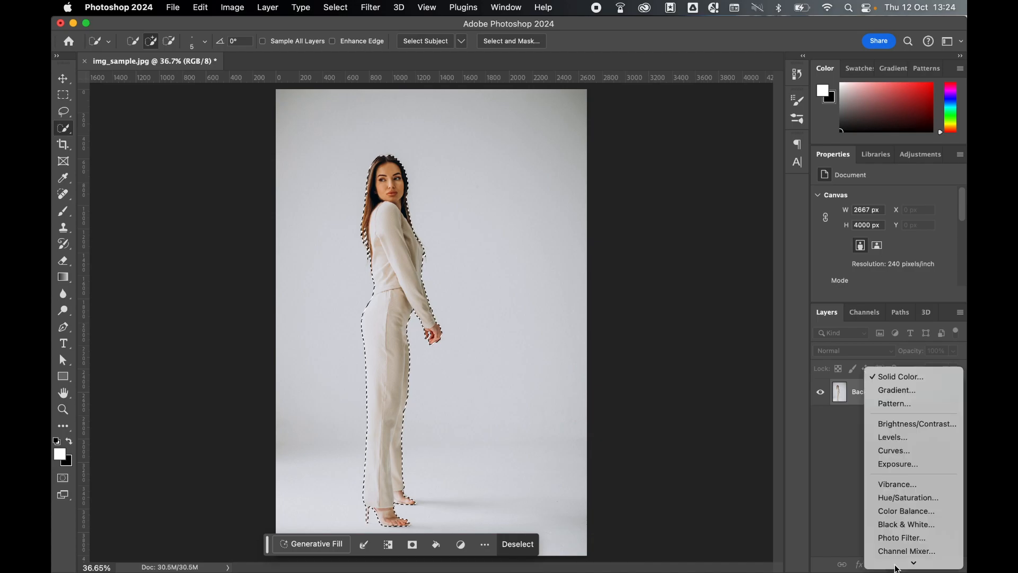
left_click(896, 378)
left_click(791, 364)
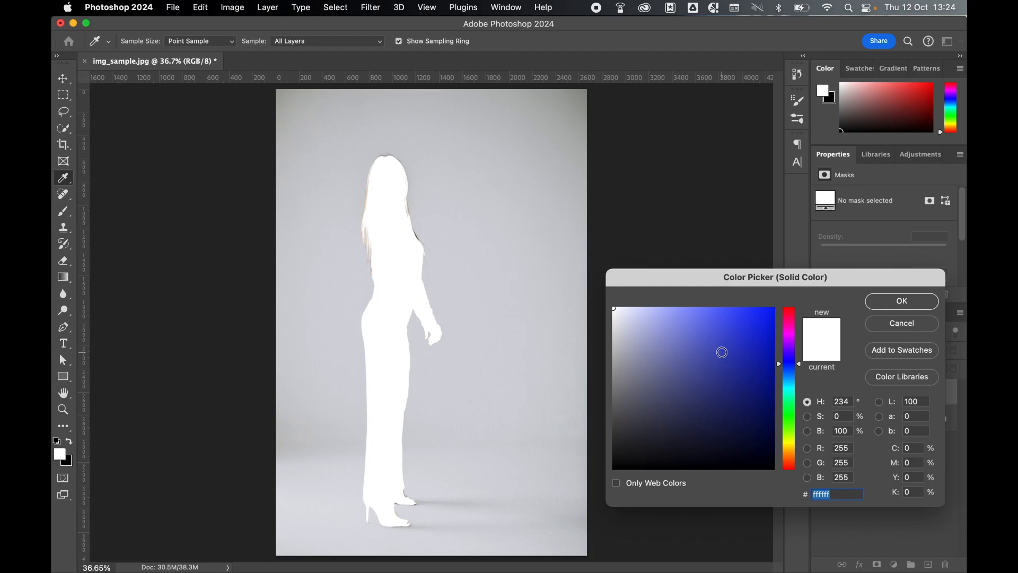
left_click(722, 352)
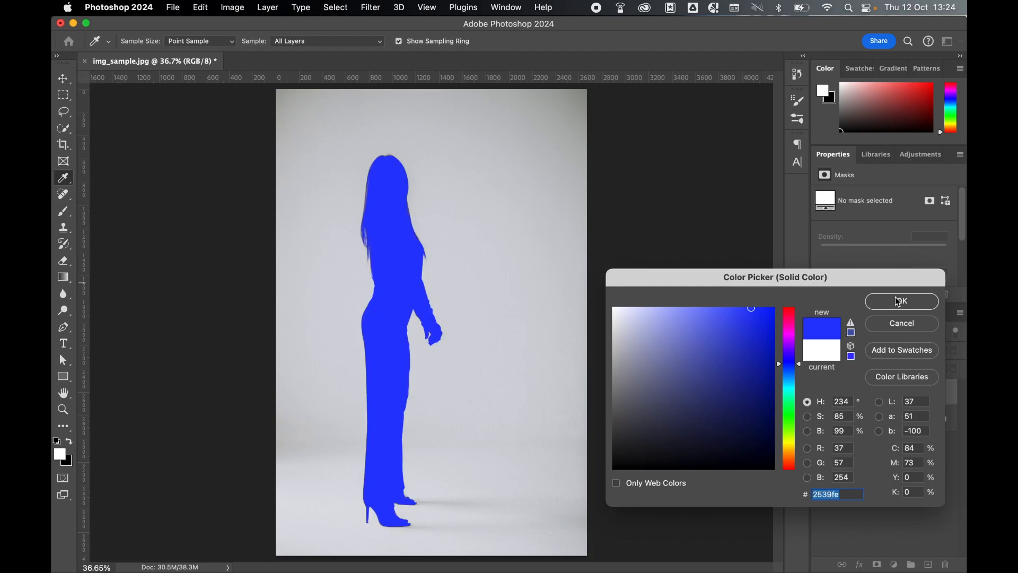
left_click(902, 301)
left_click(873, 394)
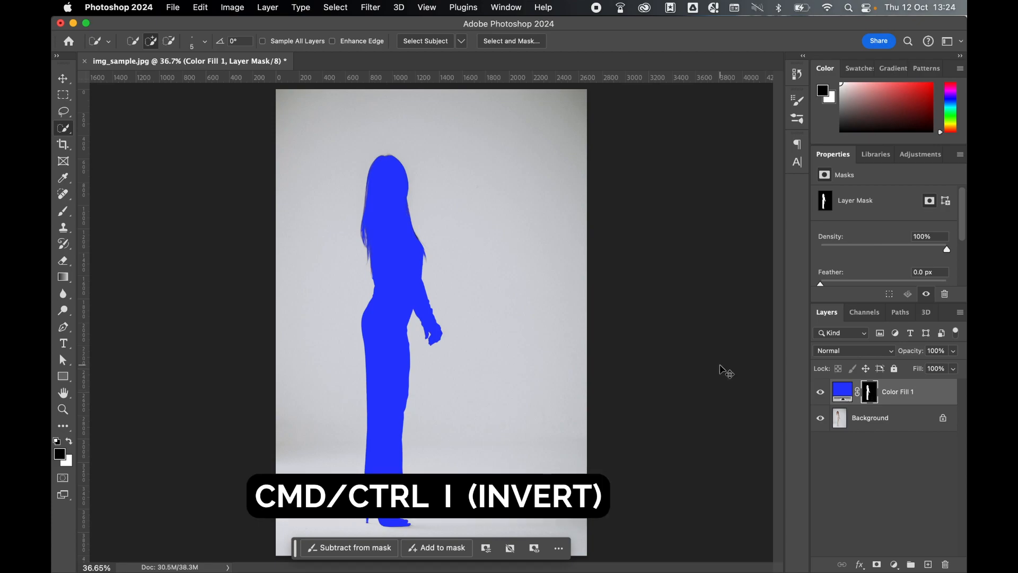
key("super+i")
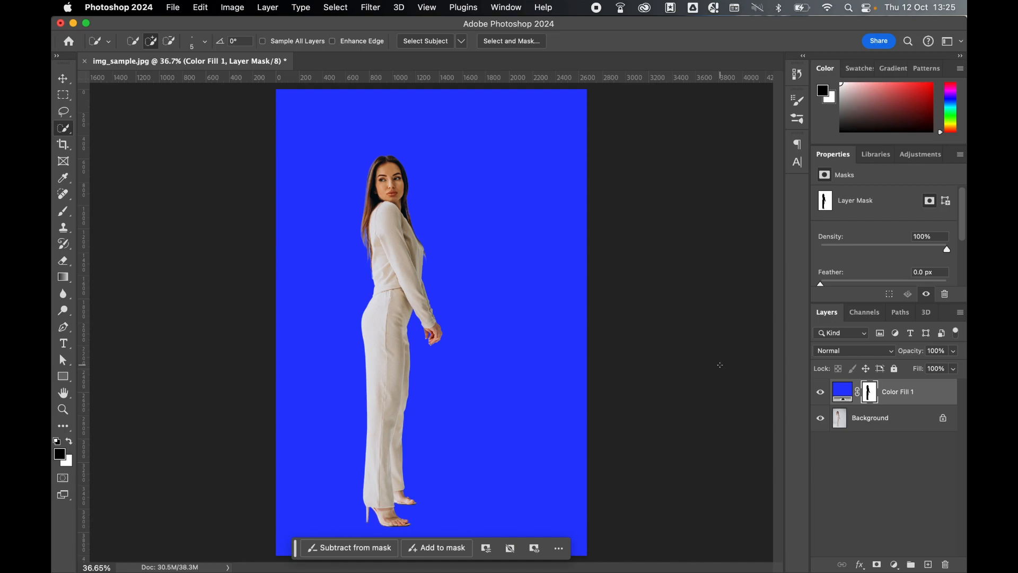
- Set the blue fill layer's blending mode to Multiply
left_click(843, 393)
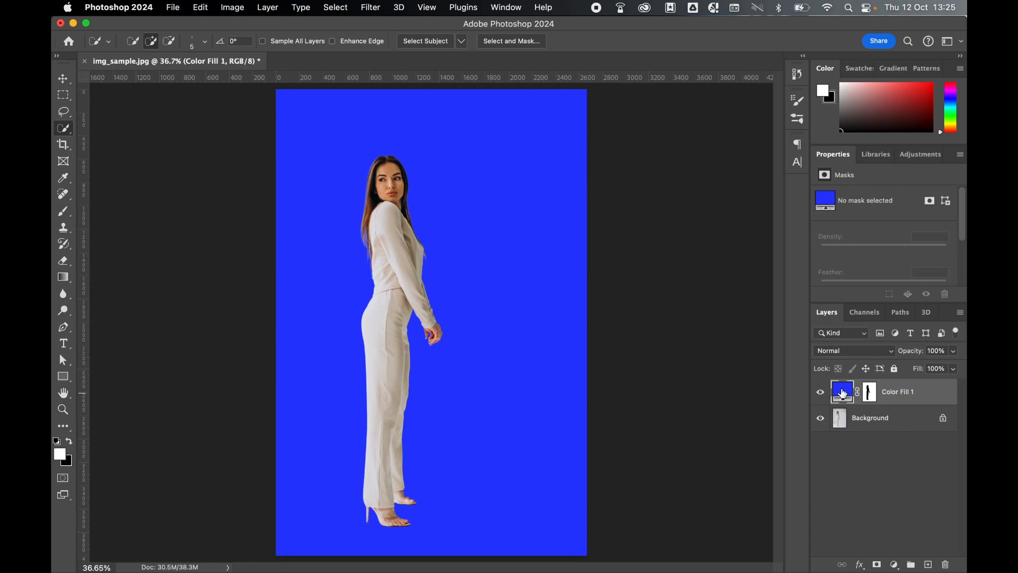
left_click(841, 355)
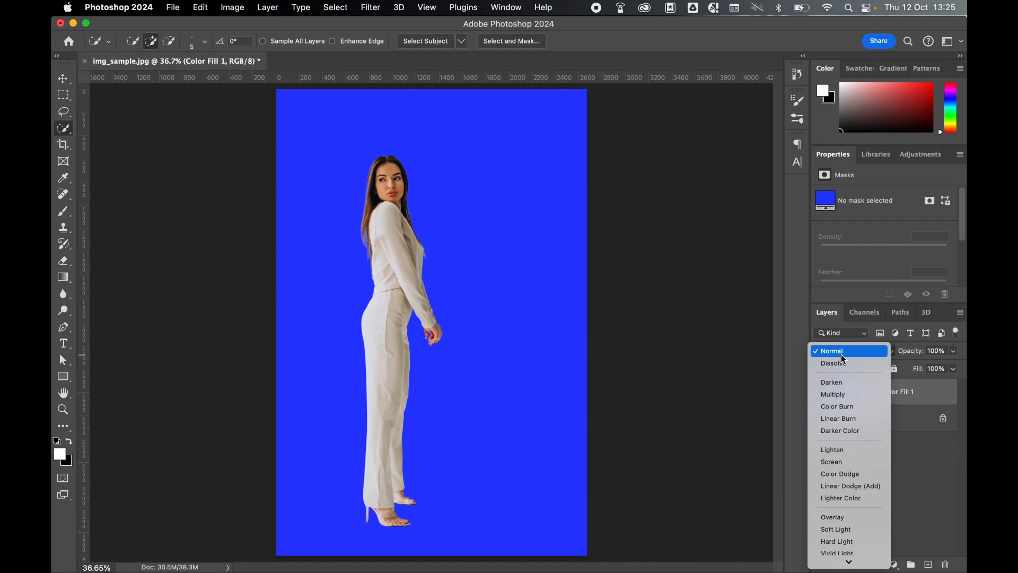
left_click(838, 395)
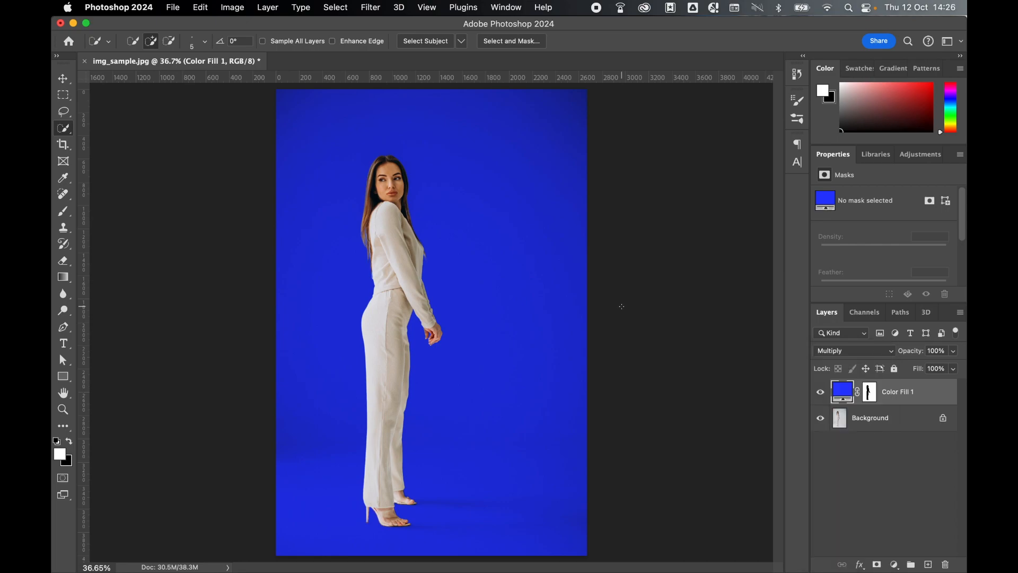
- Target the blue fill layer's mask and choose the Soft Round brush for touching up the edges around the woman's hand
left_click(870, 395)
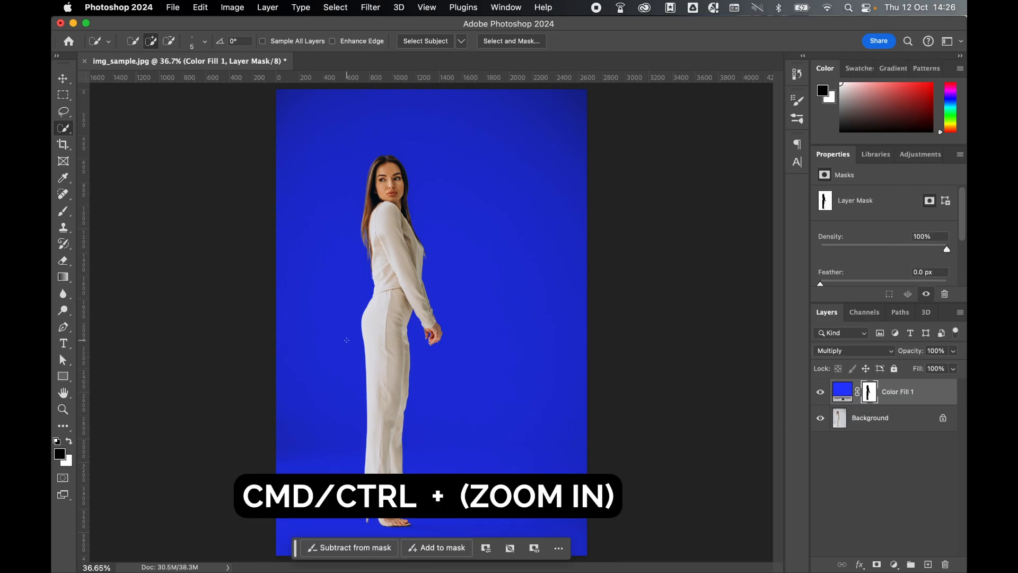
key("super+plus")
key("super+plus")
key("super+plus")
key("super+plus")
key("super+plus")
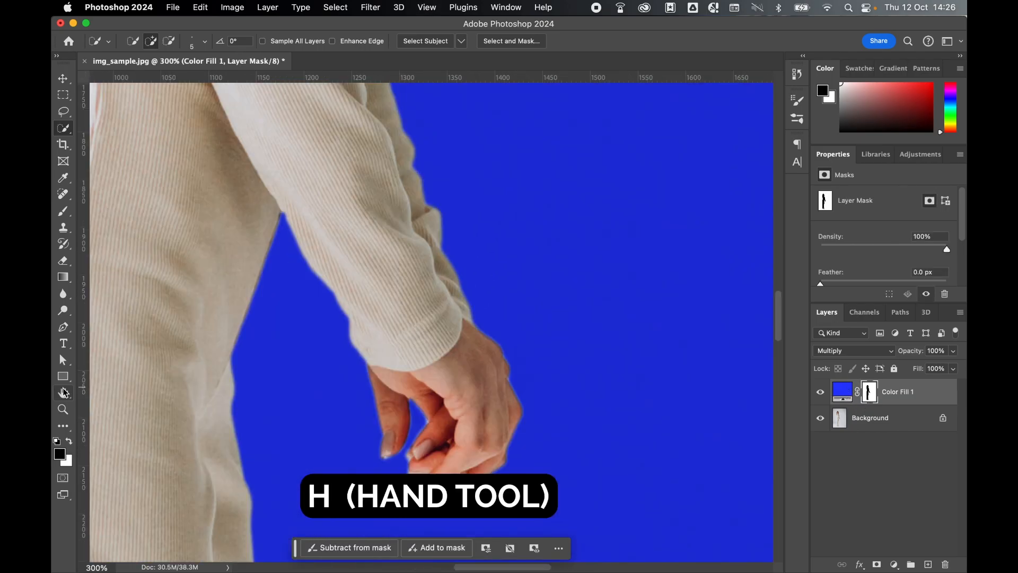
key("h")
left_click_drag(425, 376, 459, 296)
key("b")
left_click(142, 41)
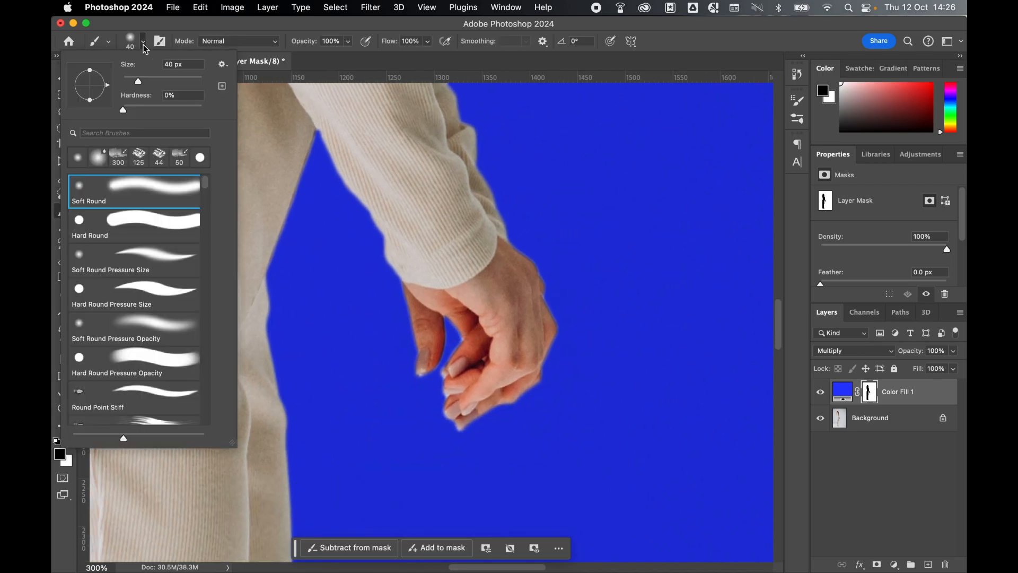
double_click(118, 195)
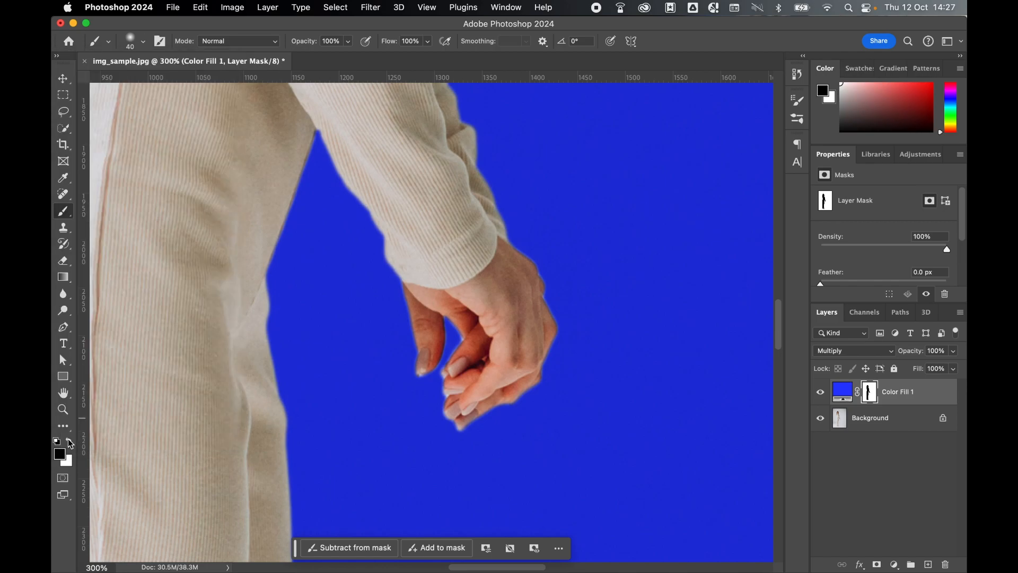
- Make white the foreground colour and reduce the brush to 7 px to refine the mask around the fingers
key("x")
key("bracketleft")
key("bracketleft")
key("bracketright")
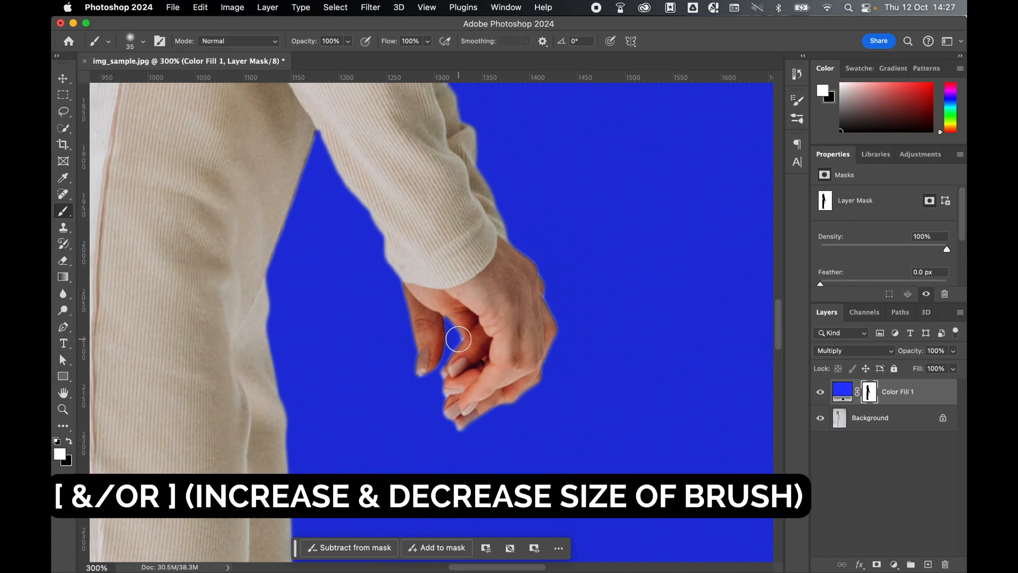
key("bracketleft")
key("bracketleft")
key("bracketleft")
key("bracketleft")
key("bracketleft")
key("bracketleft")
key("bracketleft")
key("bracketleft")
key("super+equal")
key("super+equal")
key("super+equal")
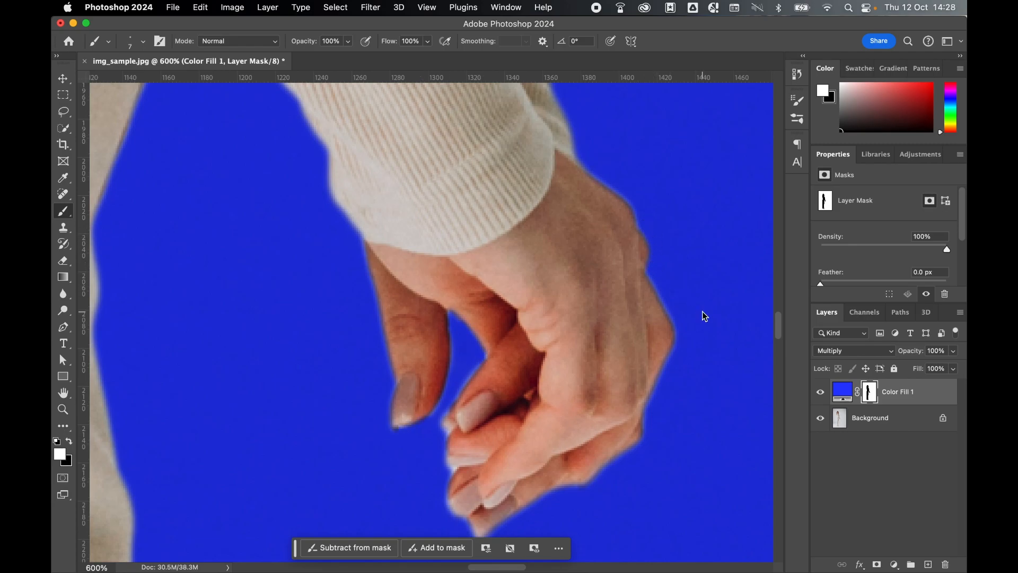
key("super+0")
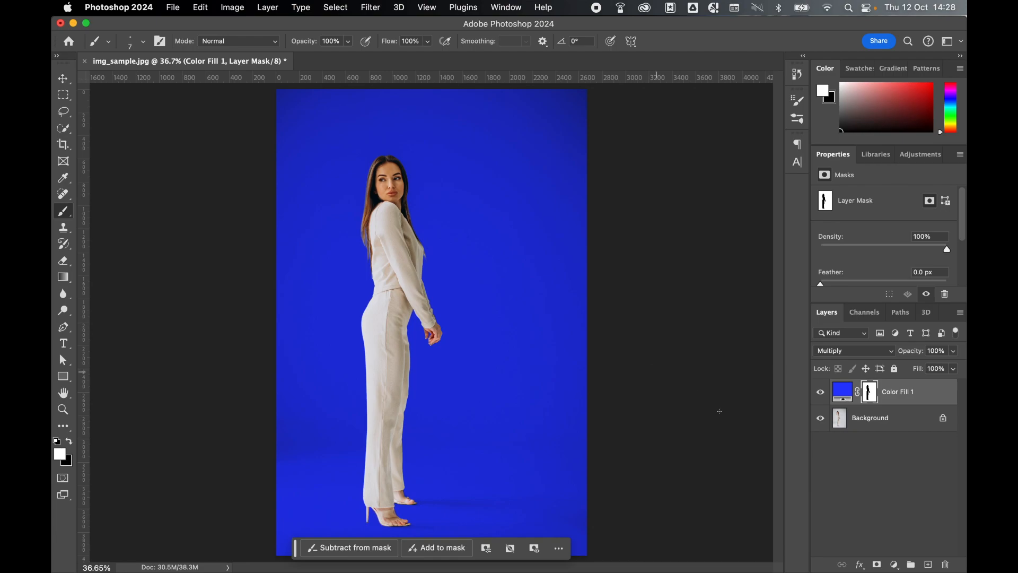
- Add a Color Balance adjustment above the Background layer and shift its midtones toward blue by +22
left_click(860, 429)
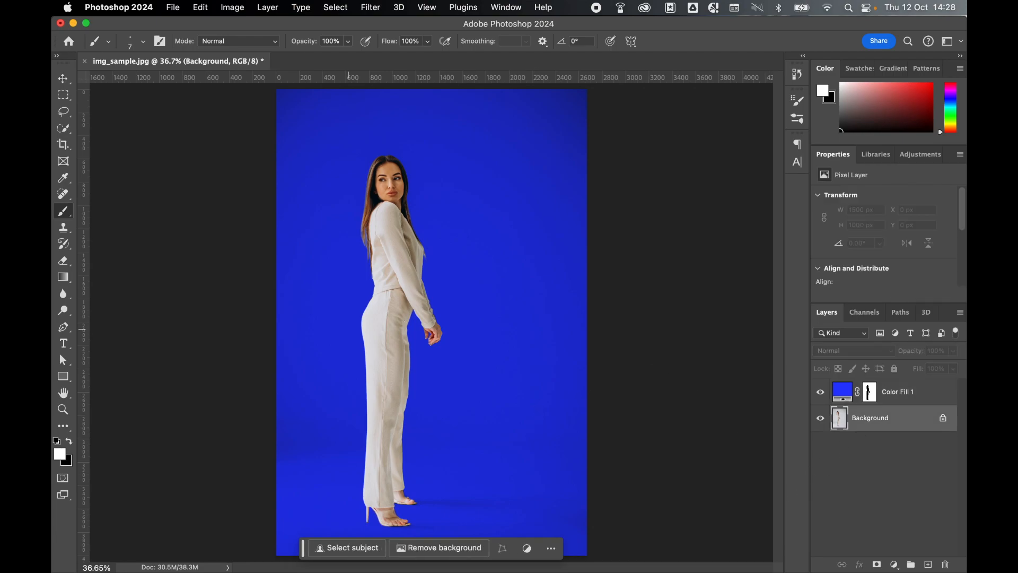
left_click(895, 564)
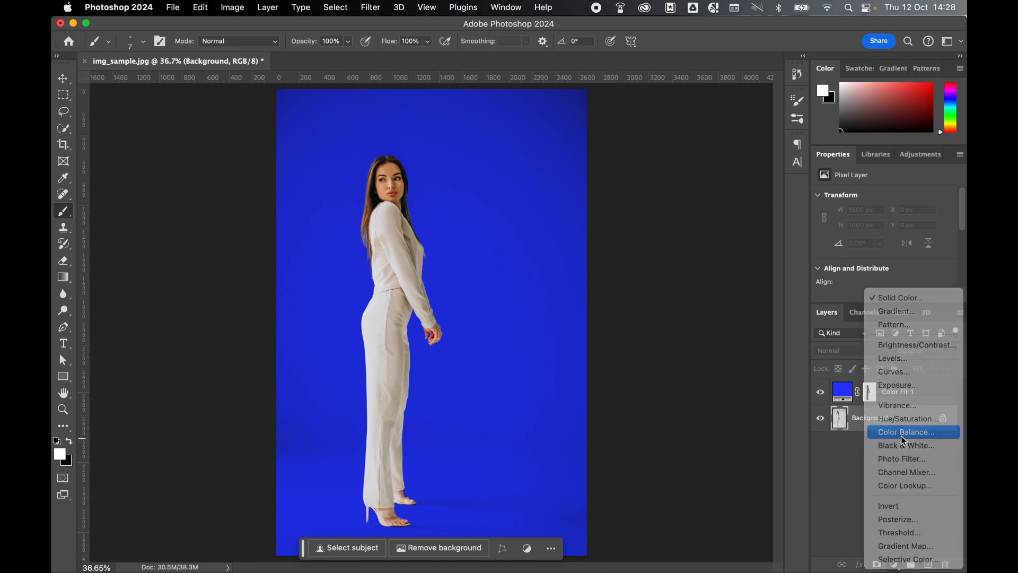
left_click(905, 438)
left_click(511, 9)
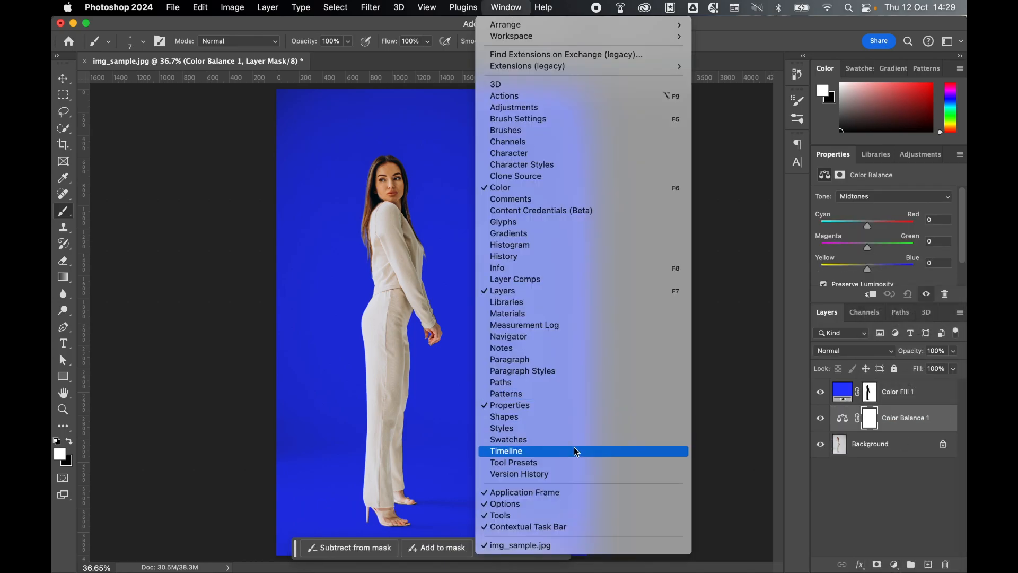
left_click(563, 406)
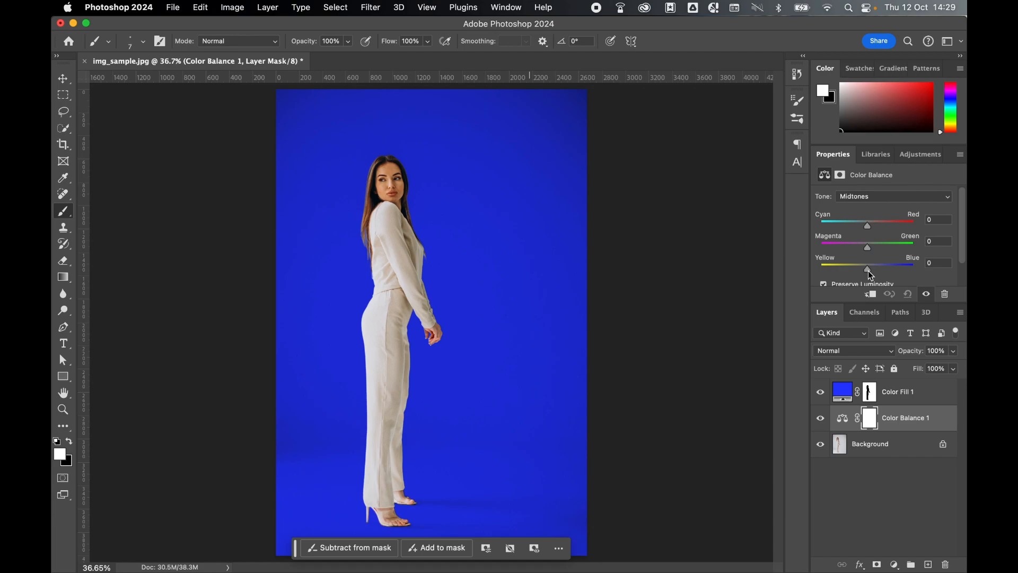
key("alt+3")
left_click_drag(872, 276, 874, 273)
left_click(893, 196)
left_click(859, 170)
- Add a Levels adjustment above the Color Balance layer and raise its black input level to 32
left_click(895, 564)
left_click(908, 441)
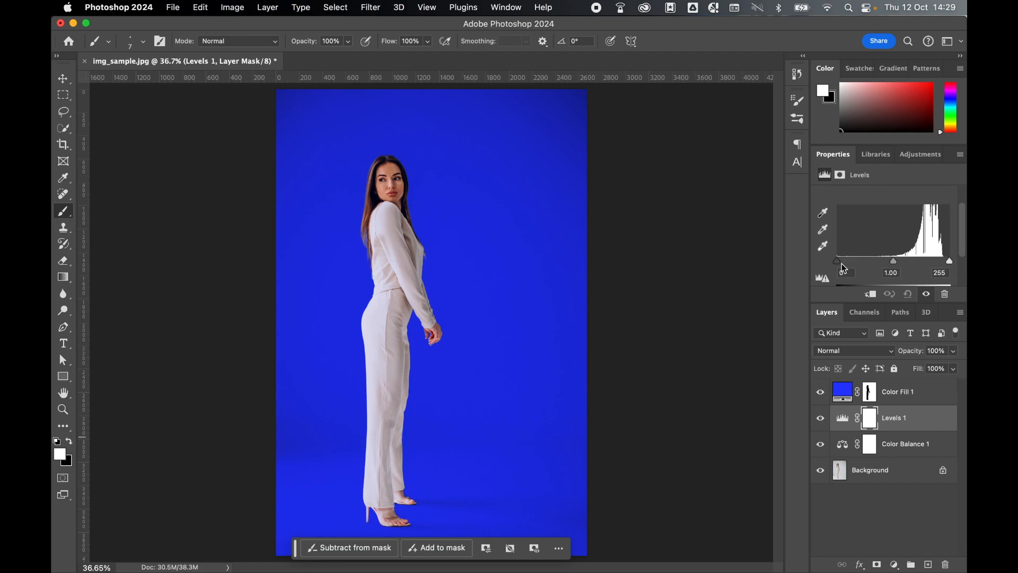
left_click_drag(838, 263, 852, 264)
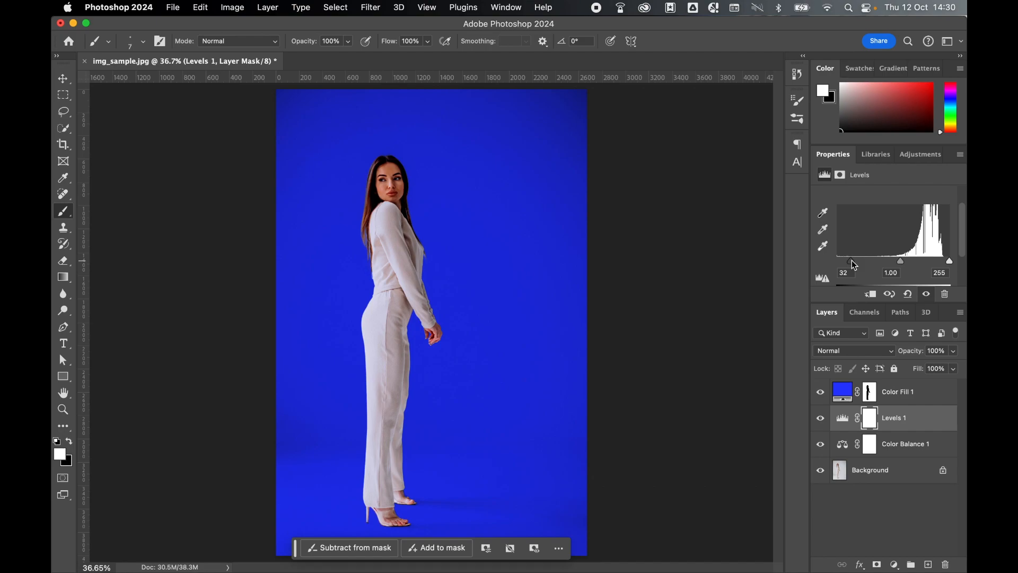
- Group the Color Fill, Levels and Color Balance layers as newbg, and toggle the group's visibility to compare with the original photo
left_click(893, 446)
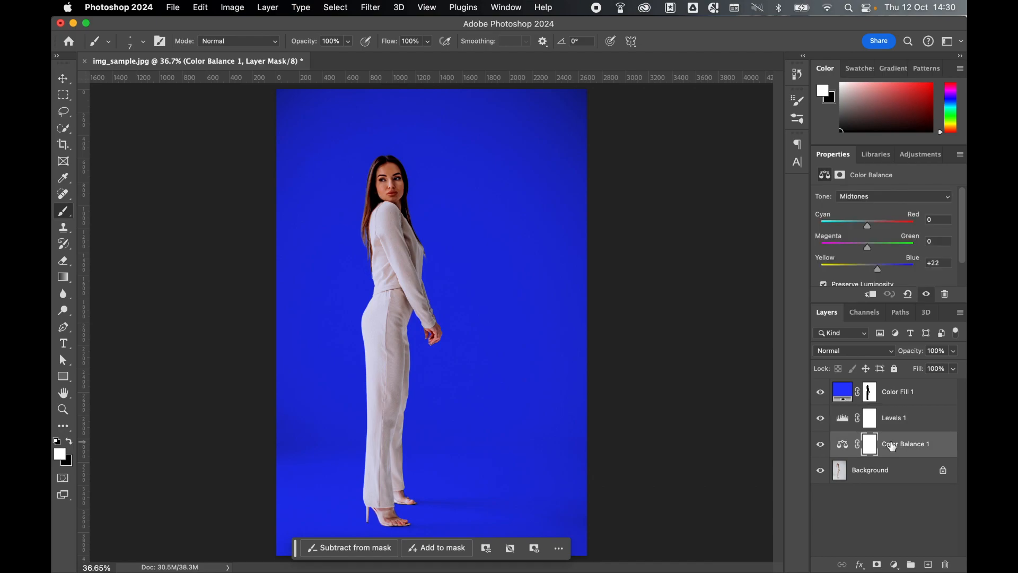
left_click(906, 393, "shift")
right_click(906, 392)
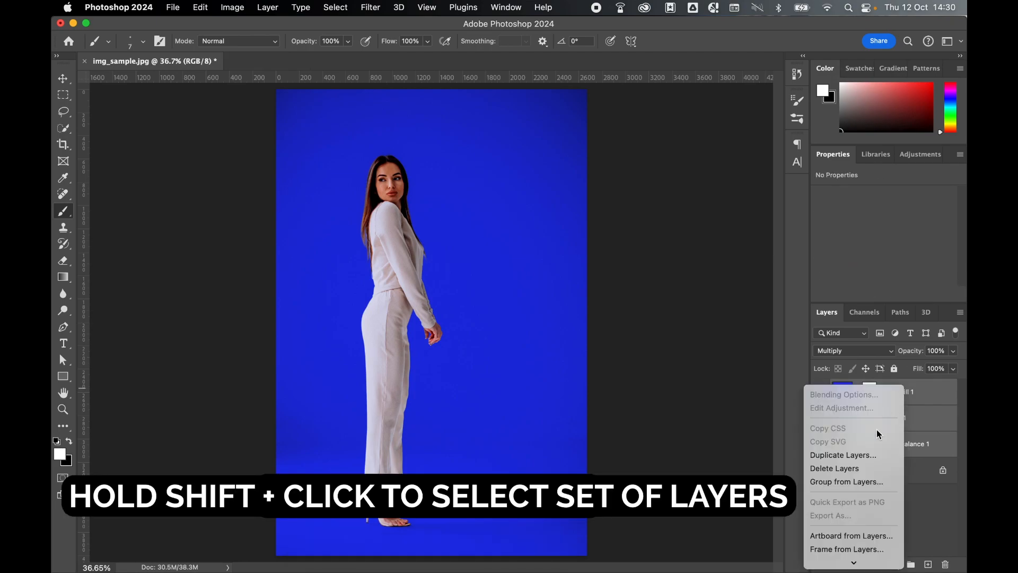
left_click(864, 483)
type("newbg")
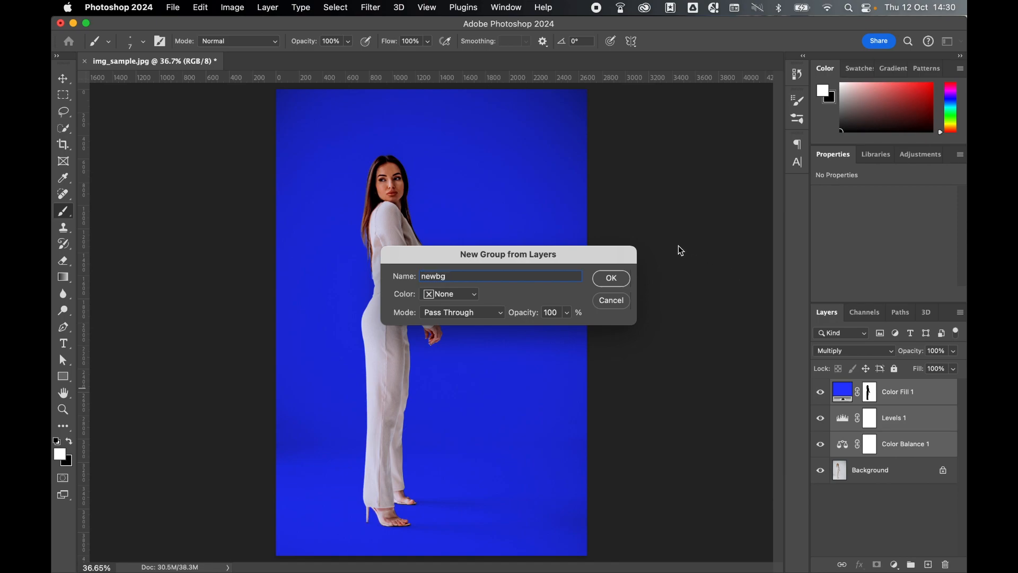
left_click(609, 278)
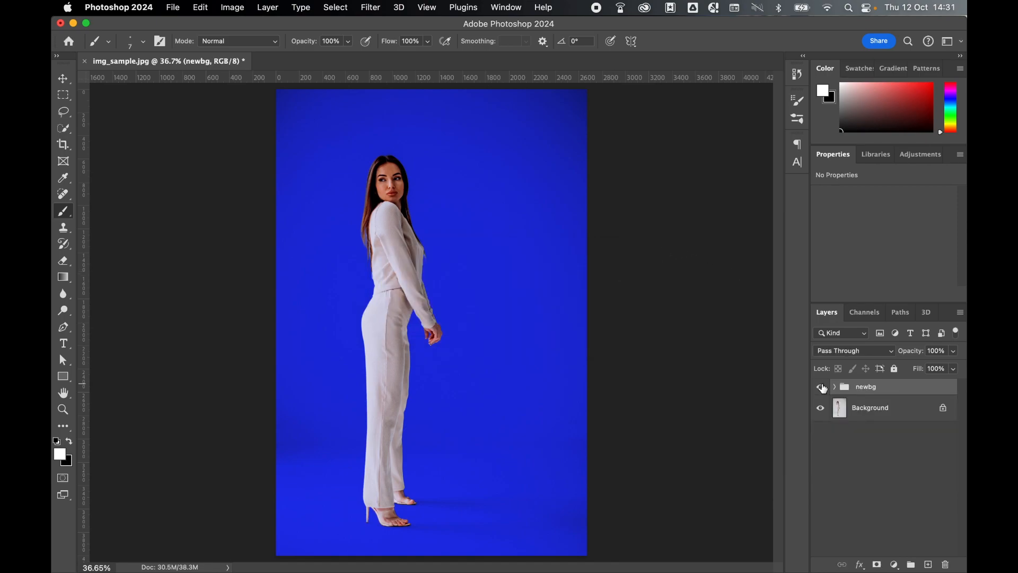
left_click(821, 388)
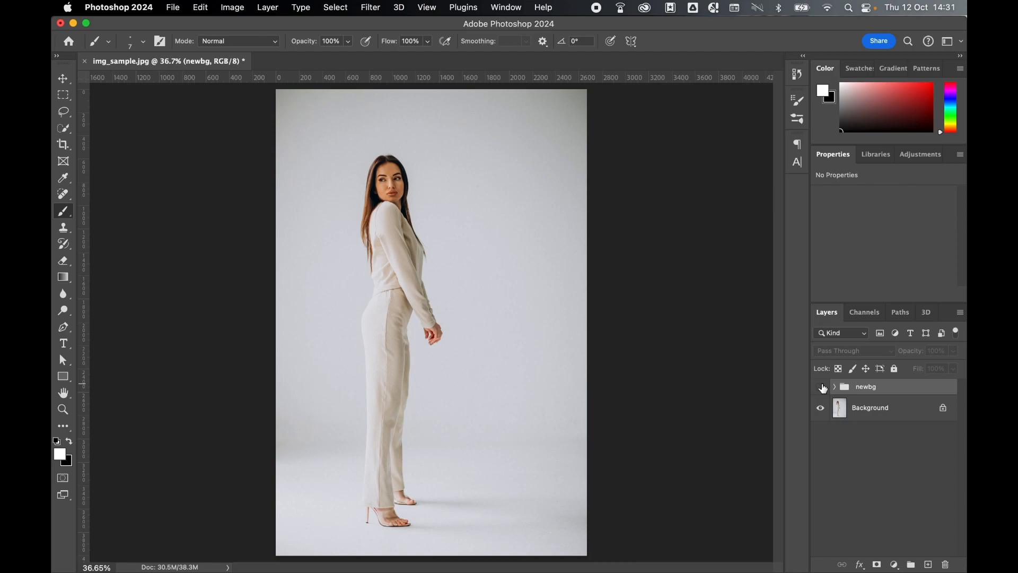
left_click(822, 388)
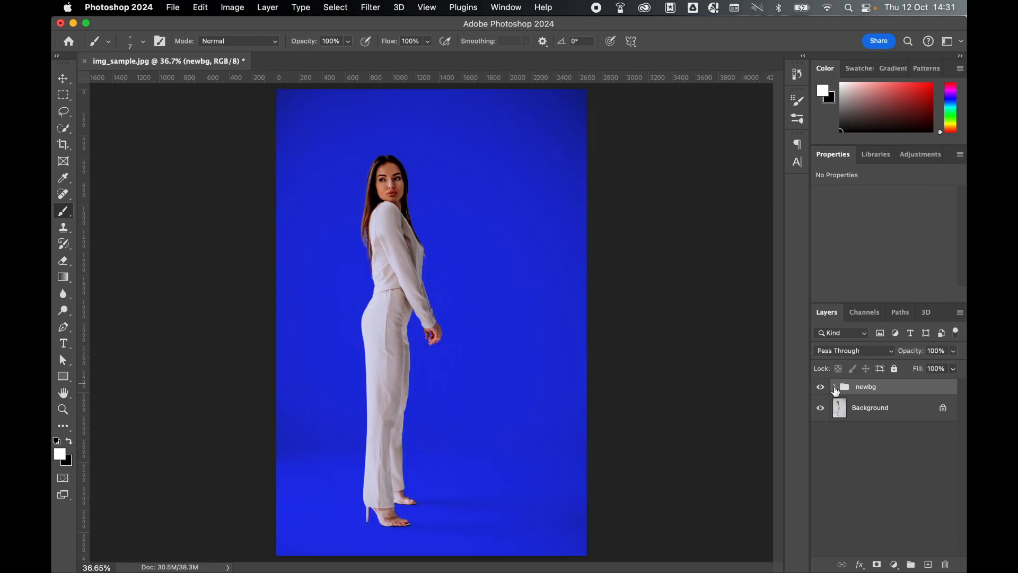
- Expand the newbg group and change its solid fill colour to magenta
left_click(834, 387)
double_click(852, 409)
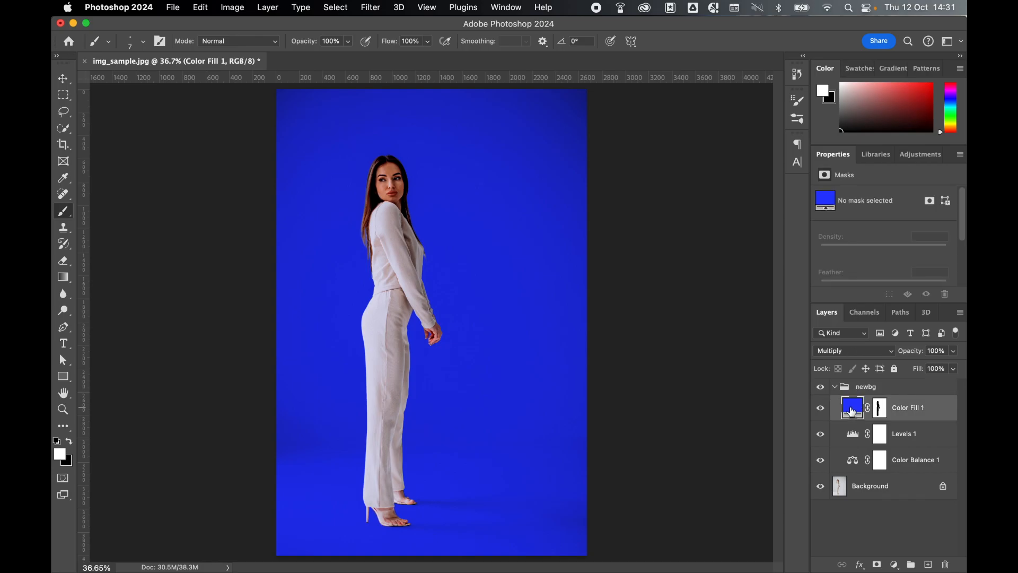
mouse_move(758, 326)
left_mouse_down()
mouse_move(679, 366)
mouse_move(698, 400)
left_mouse_up()
left_click_drag(792, 351, 792, 325)
mouse_move(701, 329)
left_mouse_down()
mouse_move(687, 334)
mouse_move(752, 335)
left_mouse_up()
left_click(902, 300)
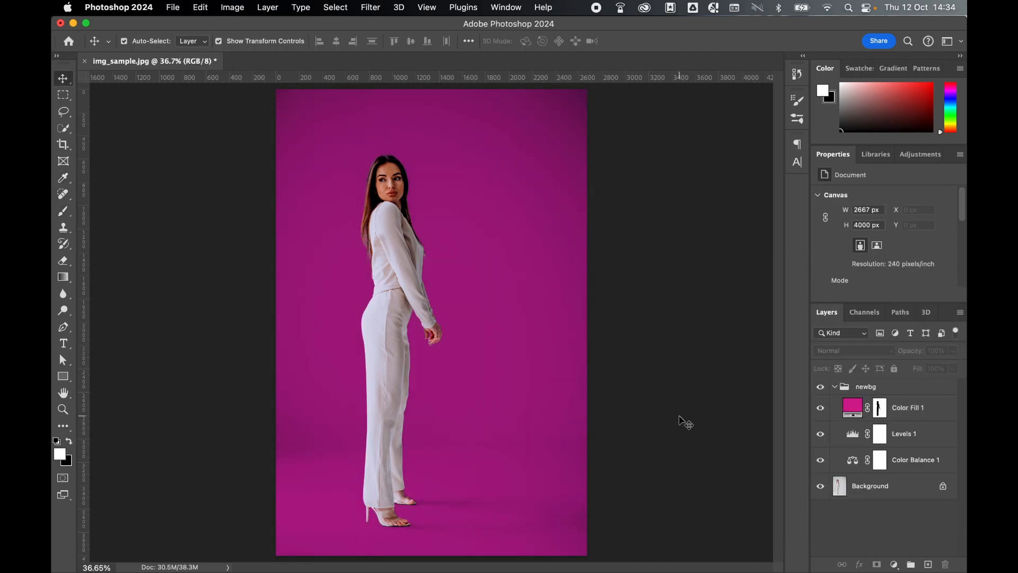